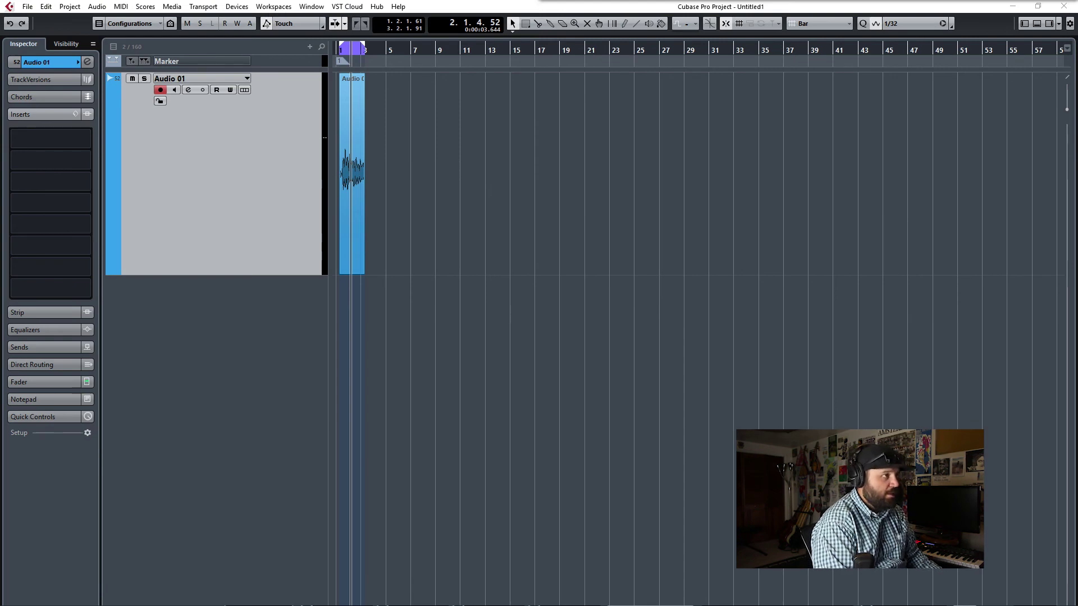
# Step: Switch between the Word lyric sheet and Cubase, starting project playback, and end back in Cubase
pyautogui.hotkey('alt', 'Tab')
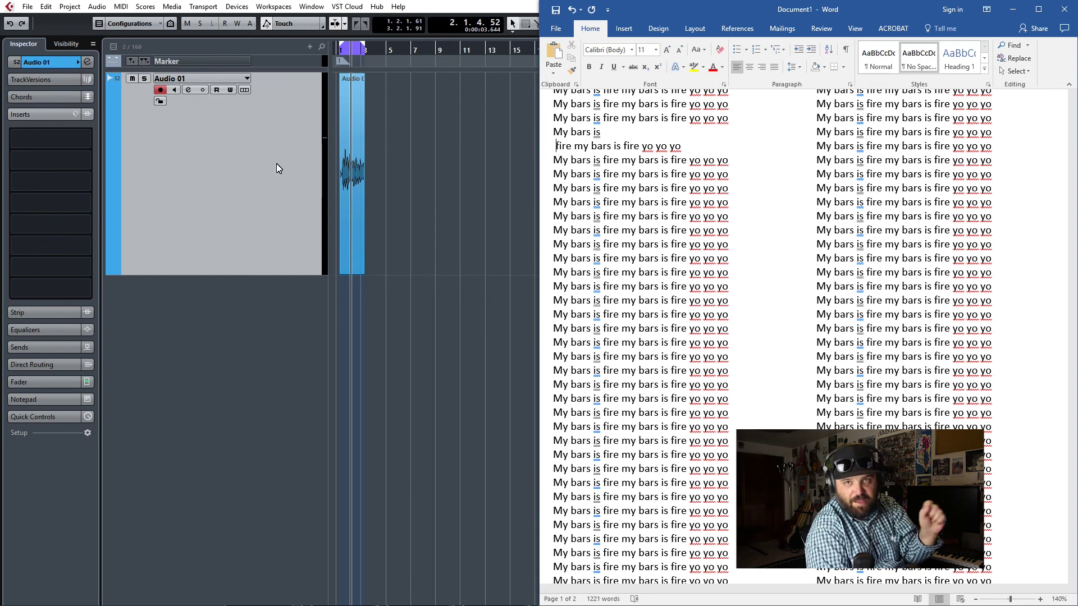
pyautogui.click(231, 168)
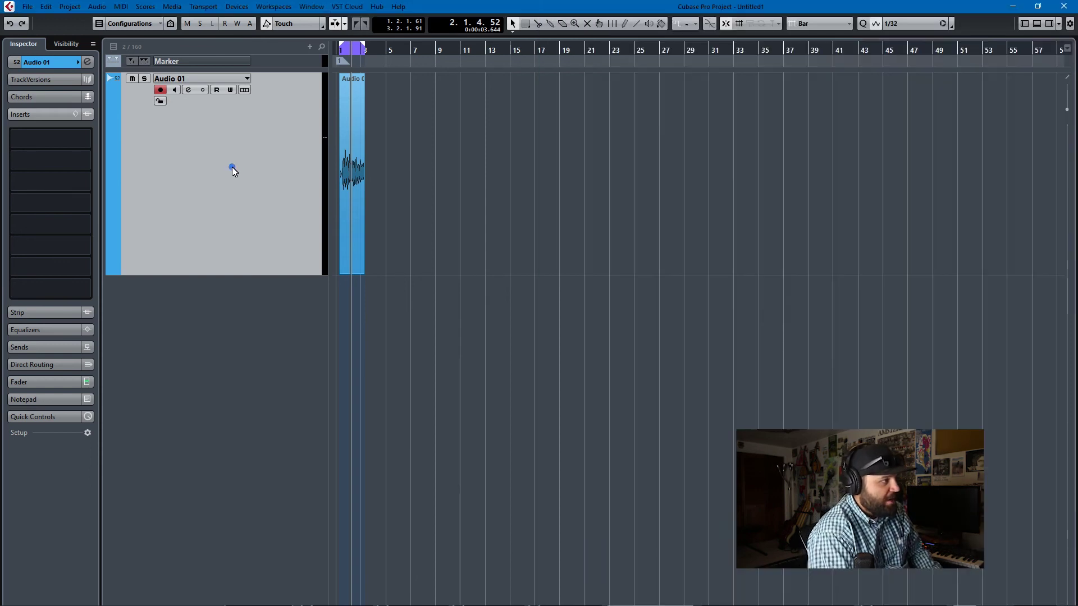
pyautogui.press('space')
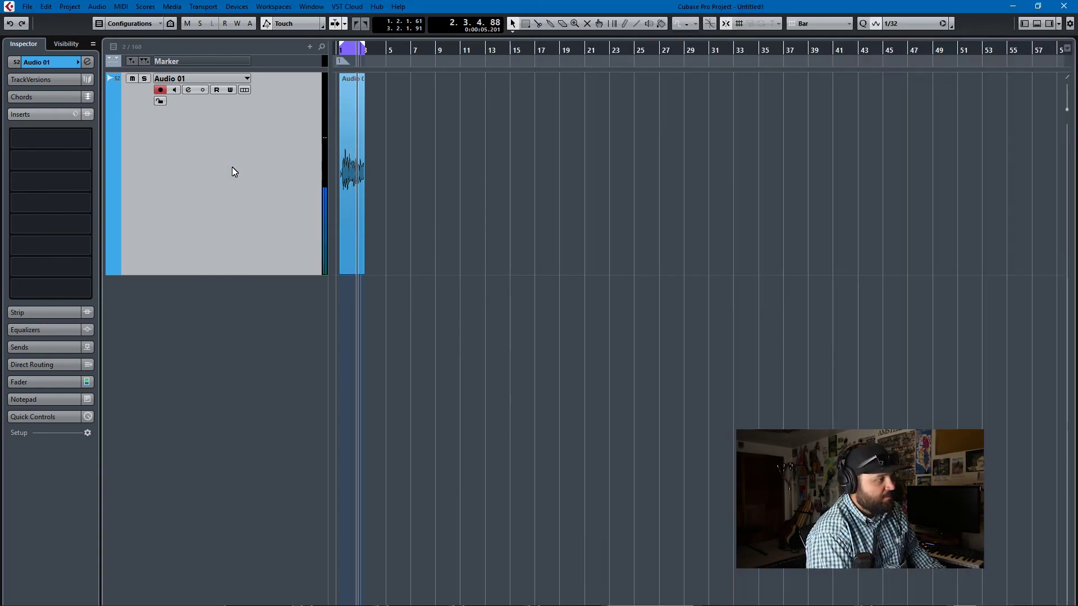
pyautogui.hotkey('alt', 'Tab')
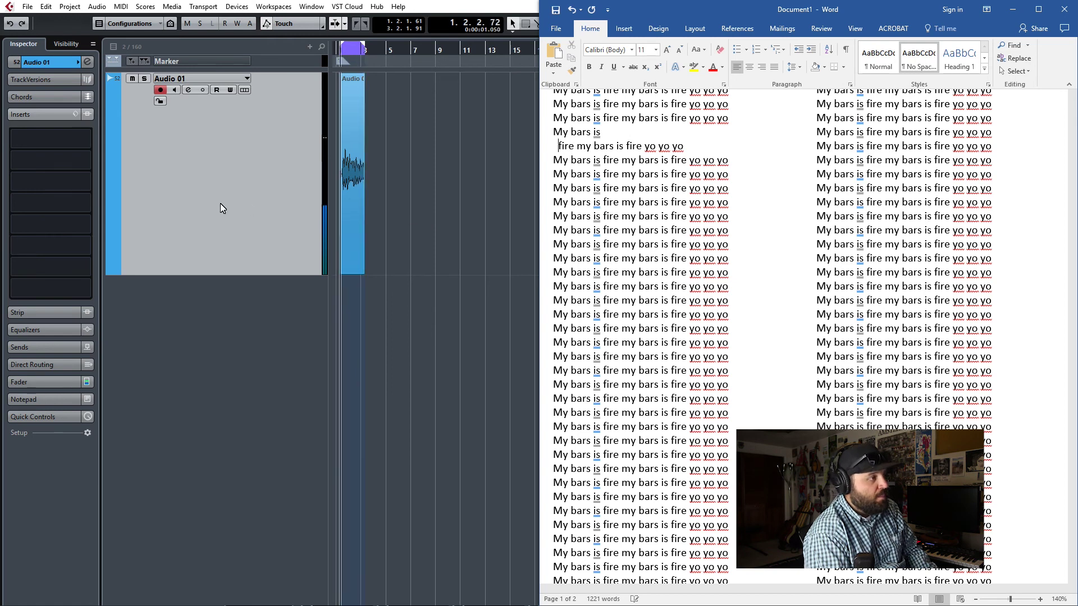
pyautogui.click(424, 199)
# Step: Insert Reaktor 6 FX (search 'REAK') on Audio 01, open its window and load Molekular.ens
pyautogui.click(59, 144)
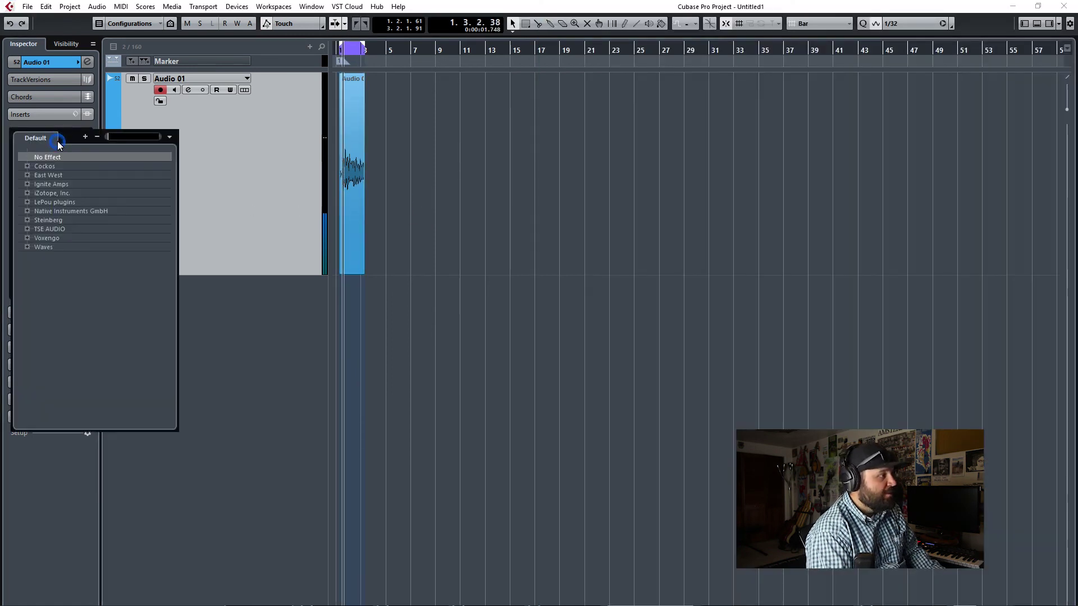
pyautogui.write('REAK')
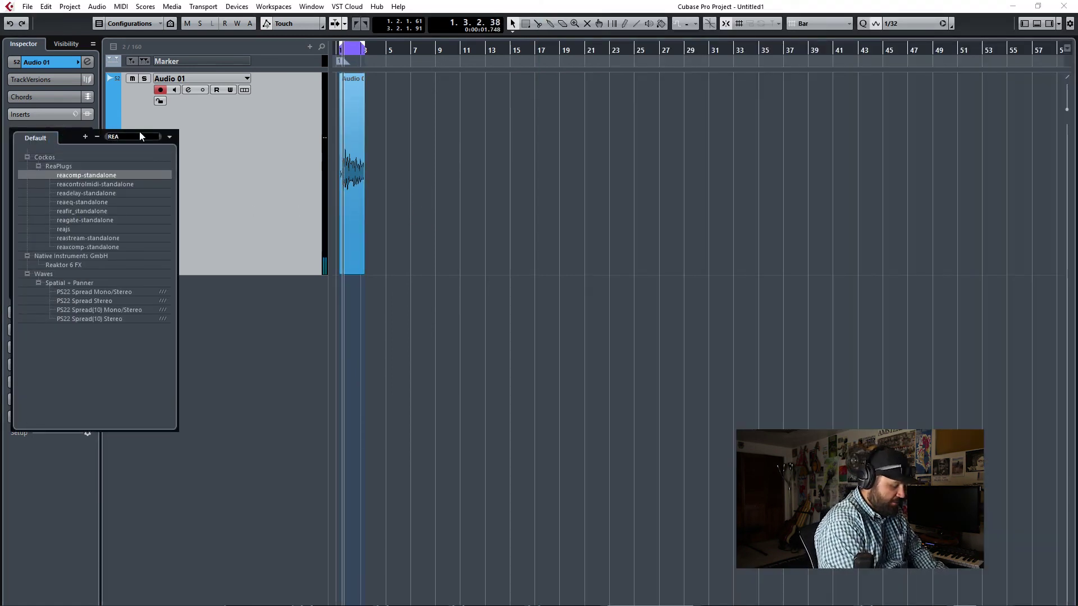
pyautogui.click(63, 166)
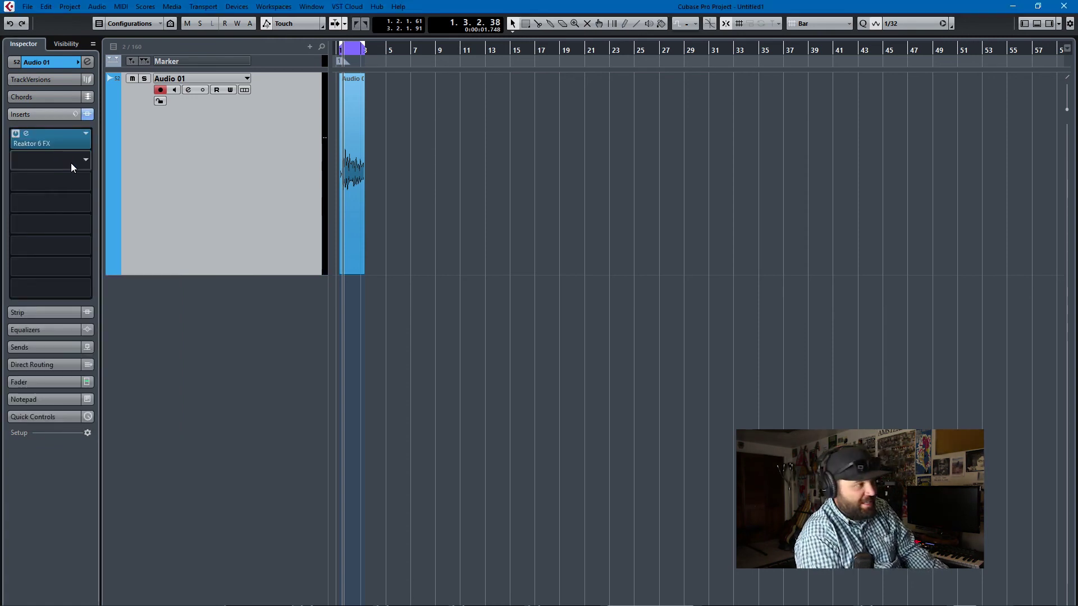
pyautogui.click(49, 141)
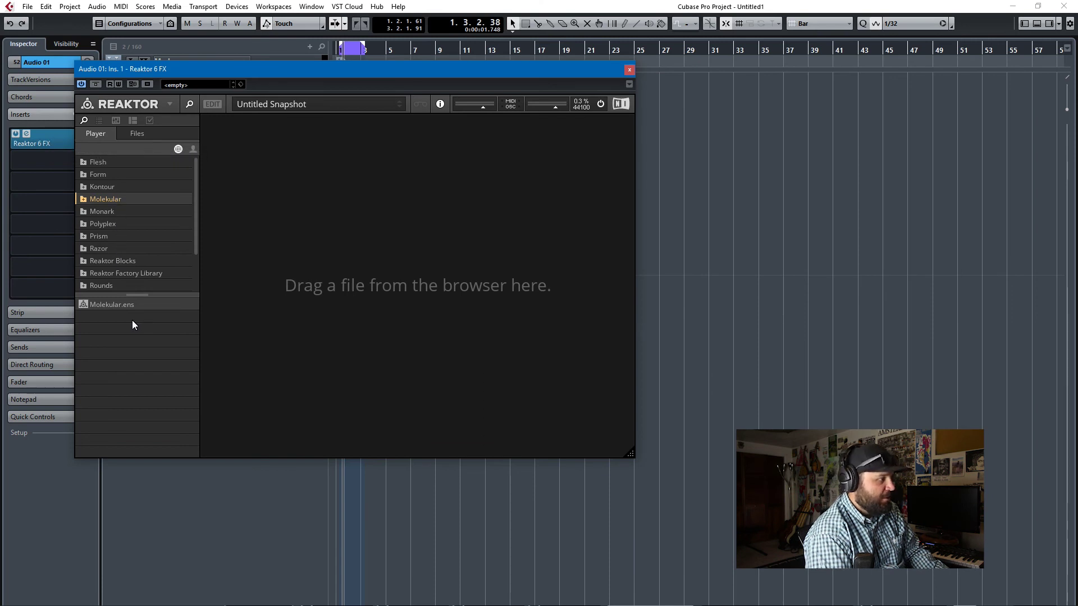
pyautogui.doubleClick(119, 304)
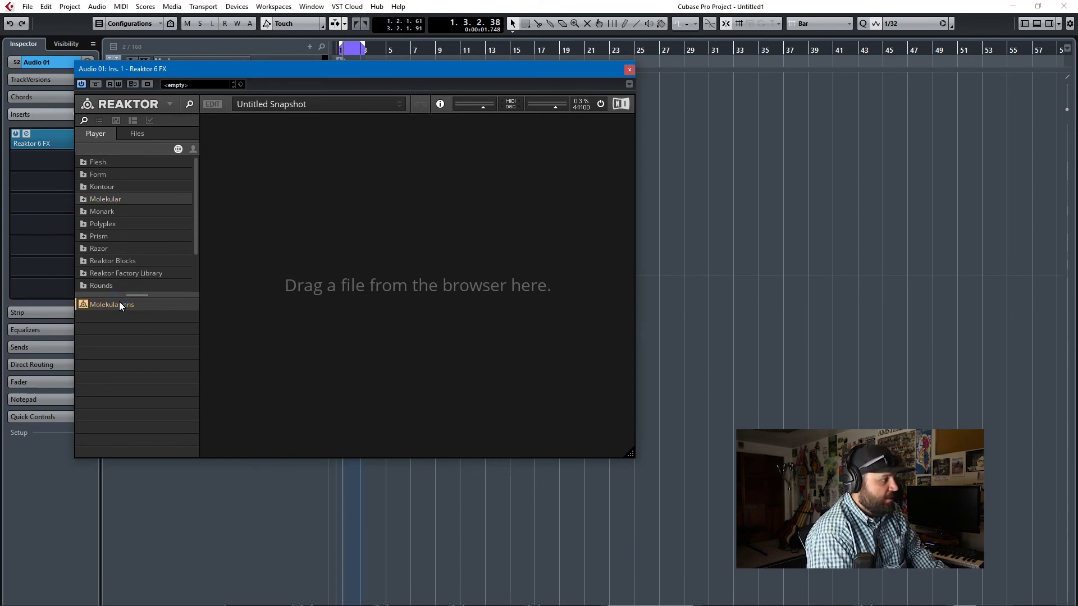
# Step: Load the 1:6 Talk About It preset and draw a motion path toward corner C on the Morpher pad
pyautogui.click(380, 101)
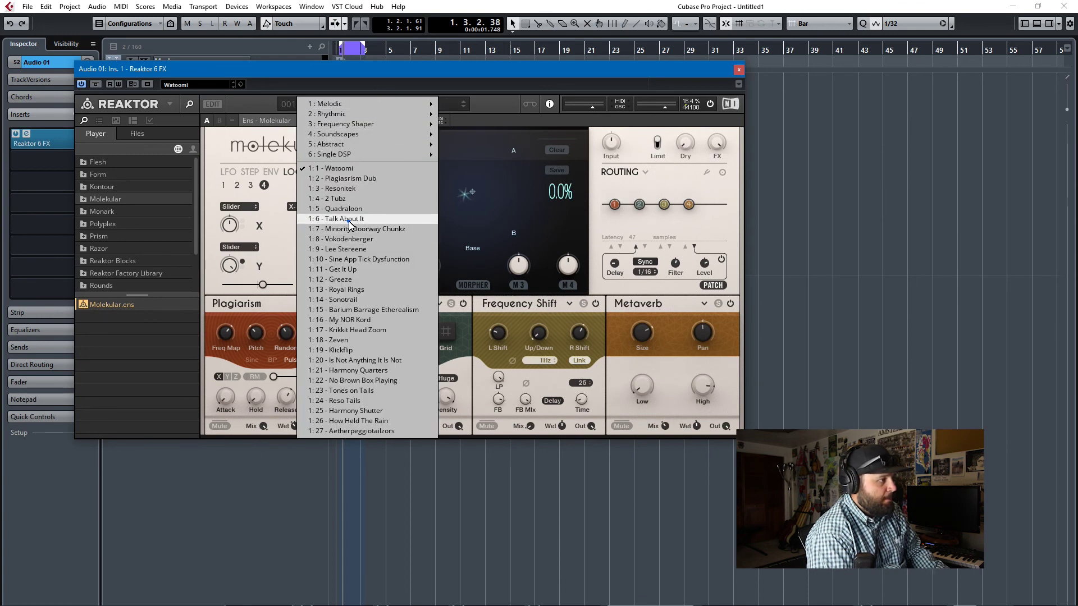
pyautogui.click(348, 220)
pyautogui.moveTo(375, 72); pyautogui.dragTo(521, 54)
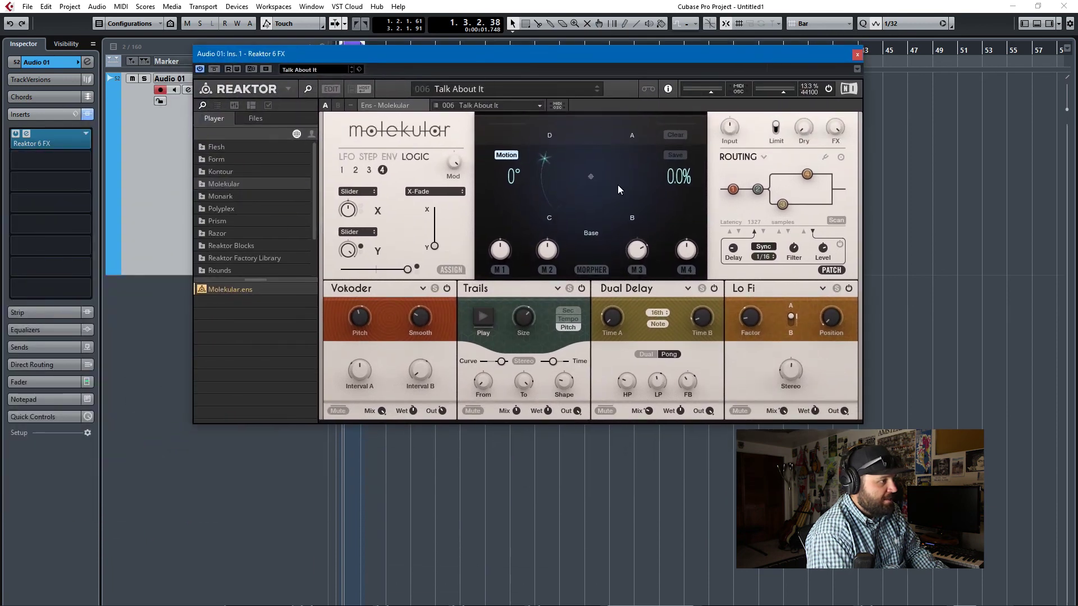
pyautogui.moveTo(593, 176)
pyautogui.mouseDown()
pyautogui.moveTo(541, 210)
pyautogui.moveTo(604, 207)
pyautogui.mouseUp()
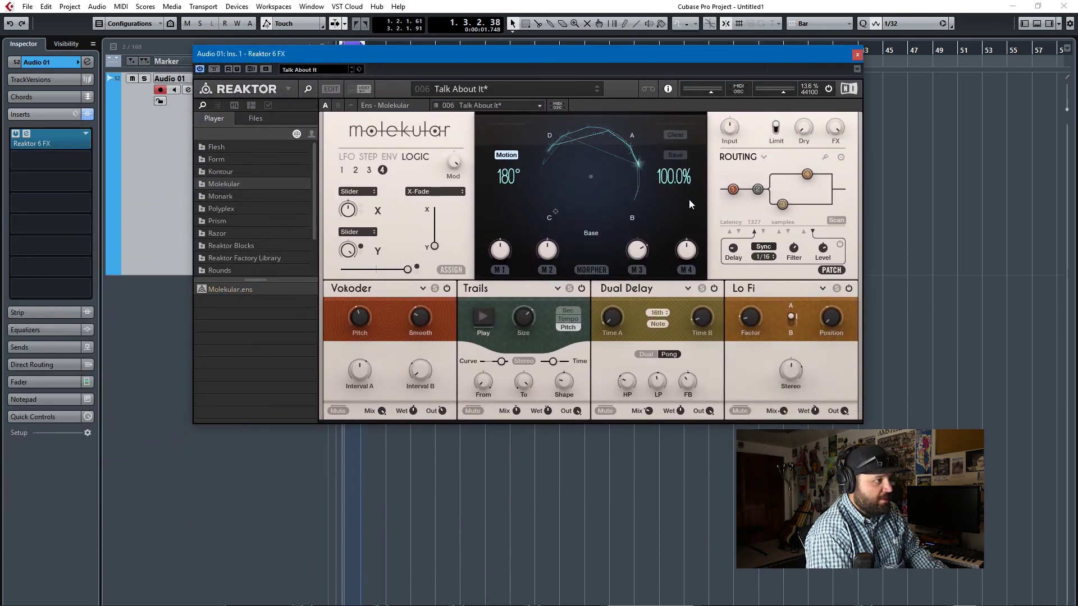
pyautogui.moveTo(494, 230)
pyautogui.mouseDown()
pyautogui.moveTo(509, 209)
pyautogui.moveTo(553, 197)
pyautogui.mouseUp()
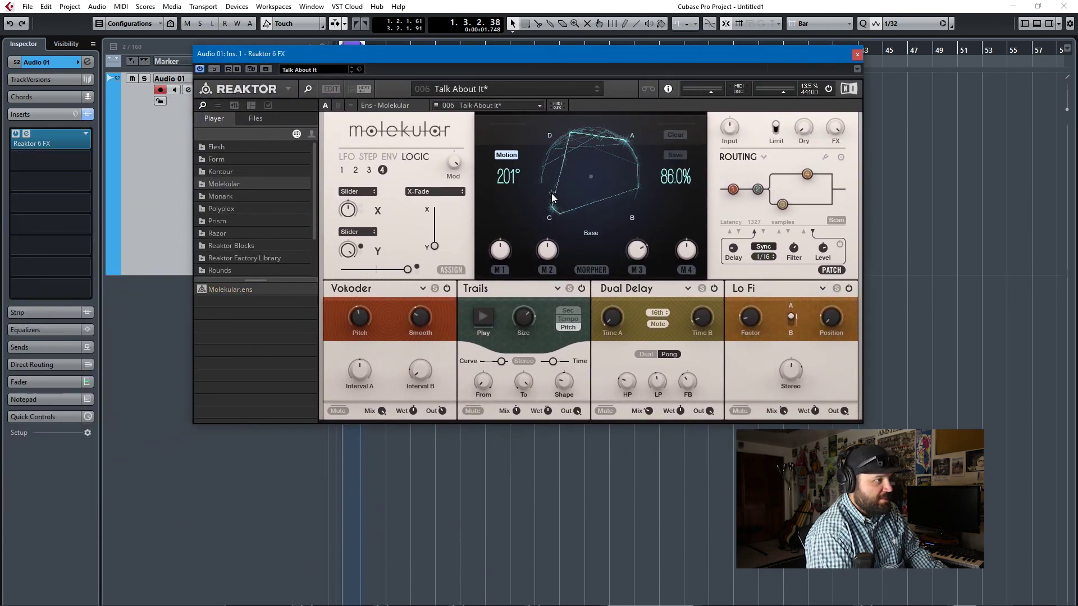
# Step: Use Quick Control Learn to map the morpher's X movement to a quick control
pyautogui.click(35, 419)
pyautogui.click(31, 250)
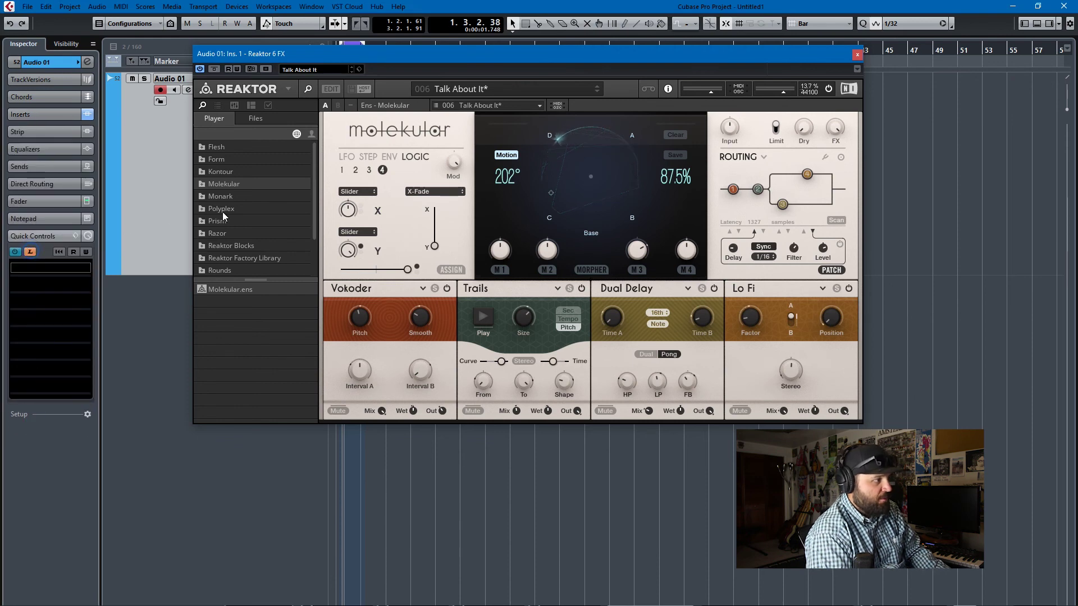
pyautogui.moveTo(581, 164)
pyautogui.mouseDown()
pyautogui.moveTo(603, 177)
pyautogui.moveTo(572, 219)
pyautogui.mouseUp()
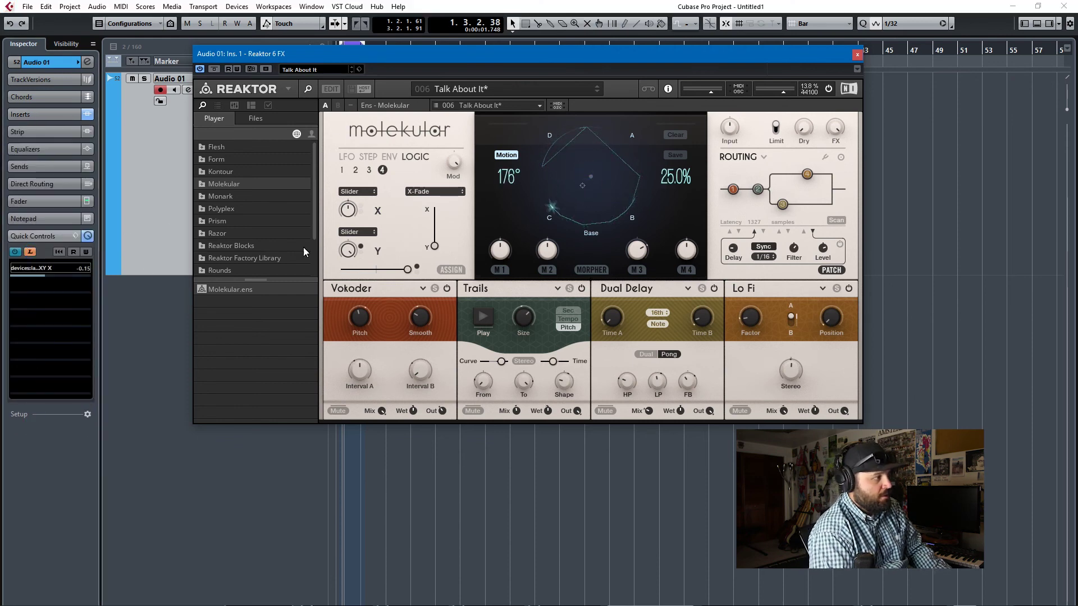
# Step: Park the Molekular plugin window at the left edge of the screen
pyautogui.click(29, 252)
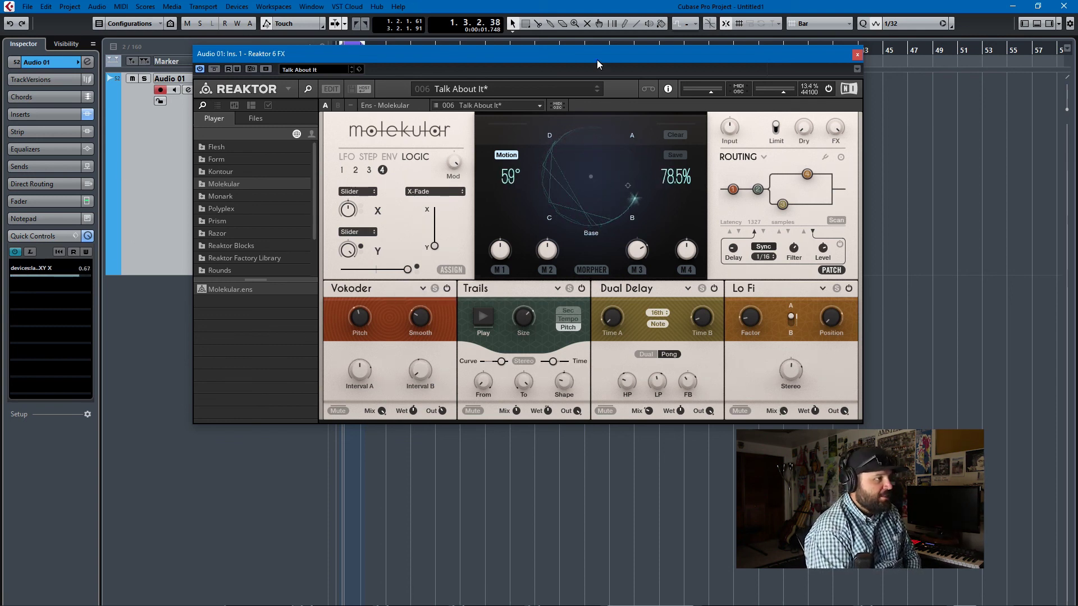
pyautogui.moveTo(597, 59); pyautogui.dragTo(499, 281)
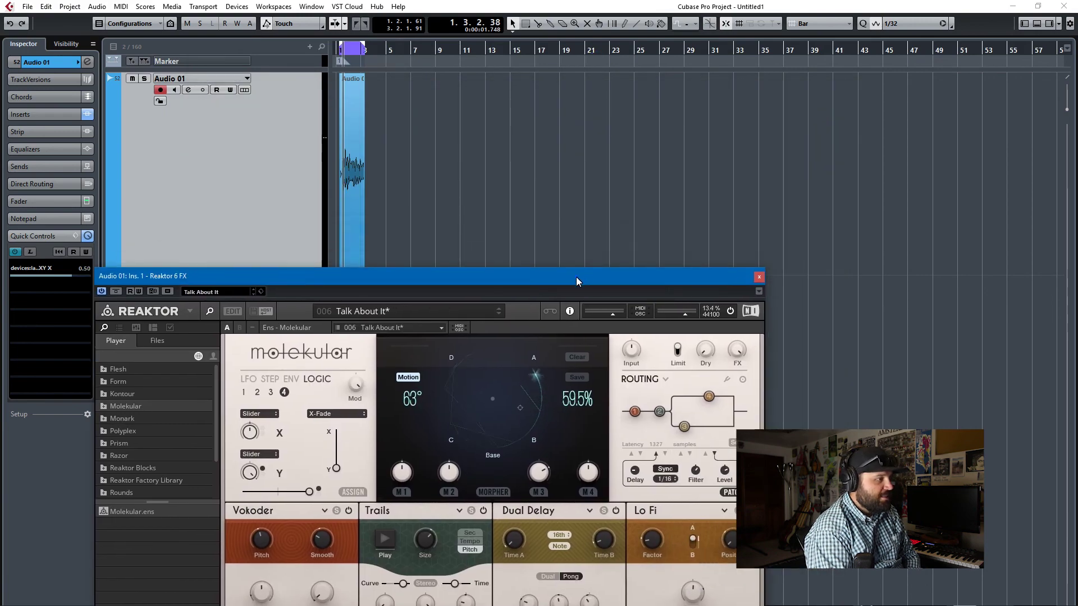
pyautogui.moveTo(576, 277); pyautogui.dragTo(400, 132)
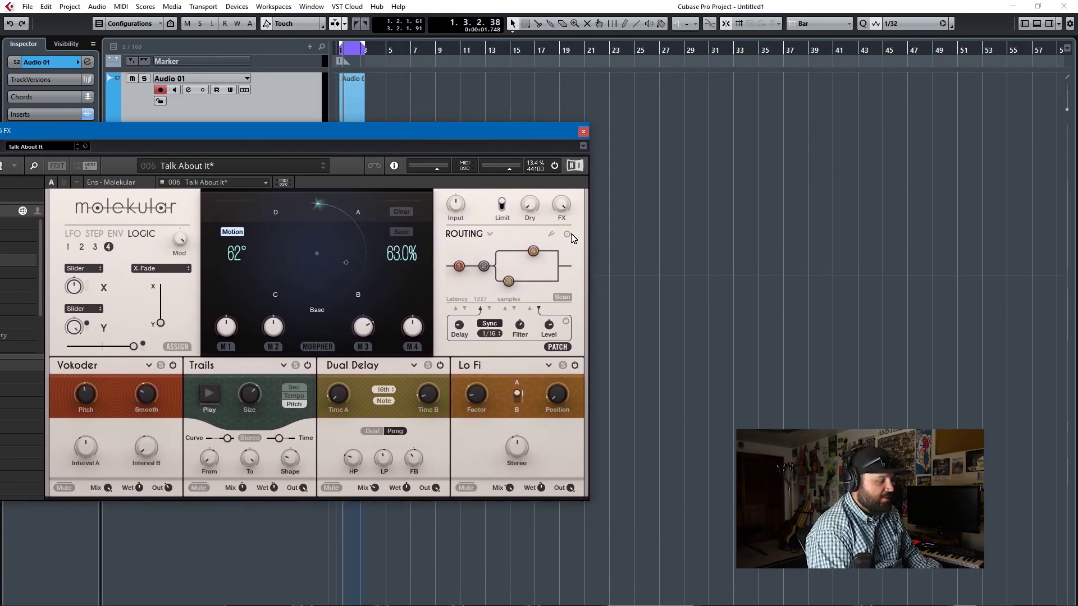
# Step: Switch to the Word lyrics and back to check whether the plugin stays visible
pyautogui.hotkey('alt', 'Tab')
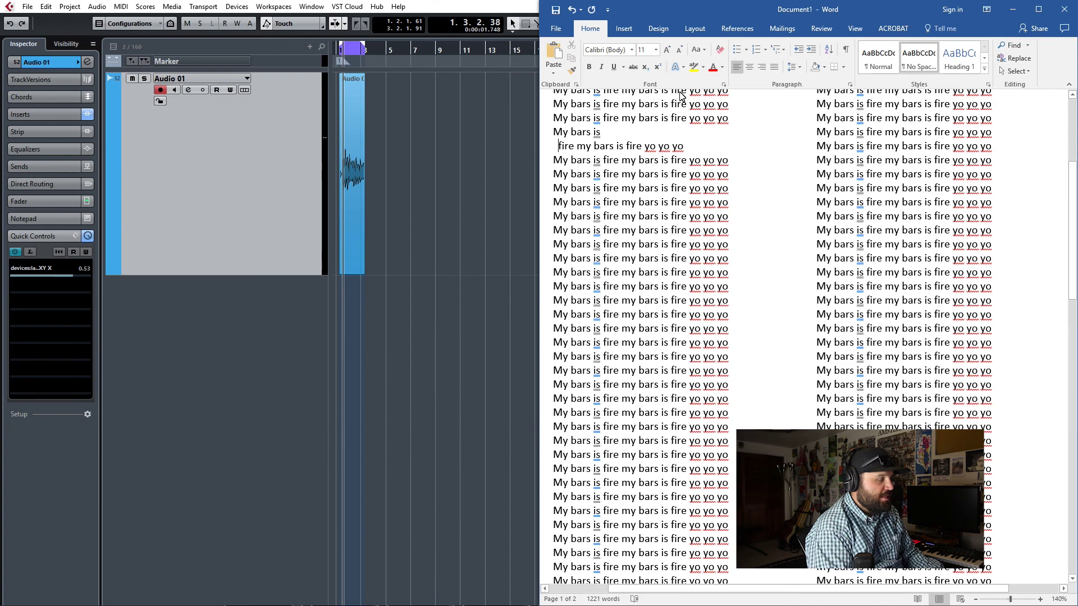
pyautogui.click(433, 217)
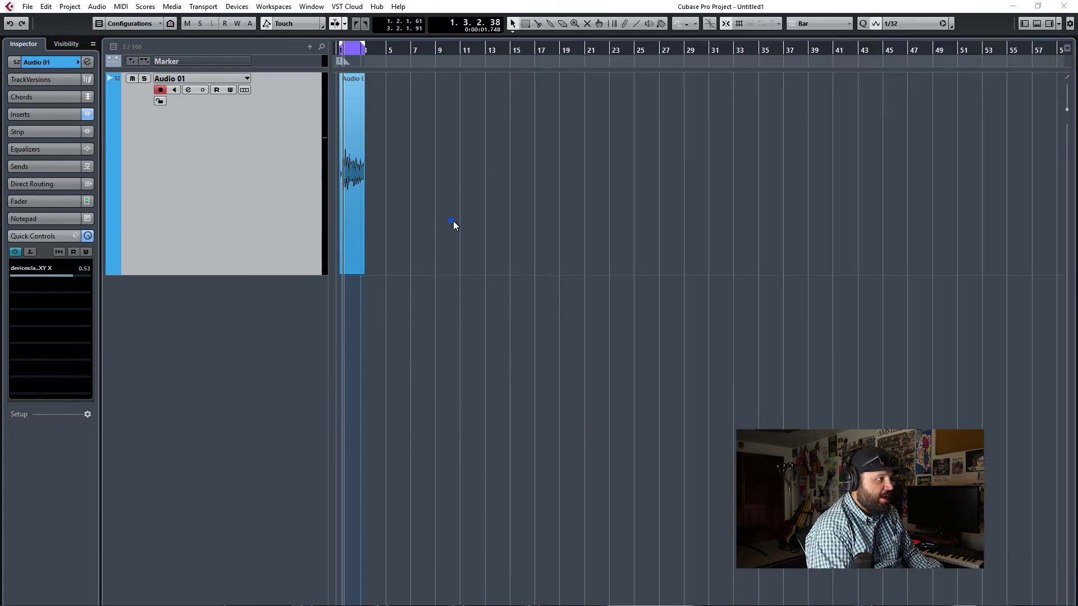
pyautogui.hotkey('alt', 'Tab')
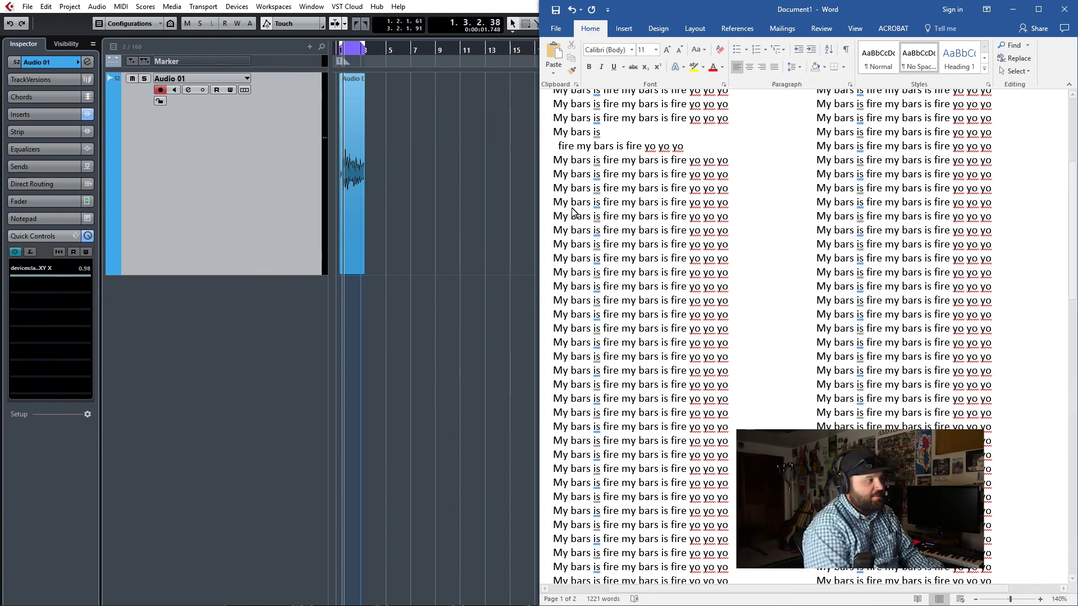
pyautogui.press('super+Tab')
# Step: Set the Molekular window to Always on Top, then bring Word forward via Task View
pyautogui.click(571, 208)
pyautogui.click(582, 148)
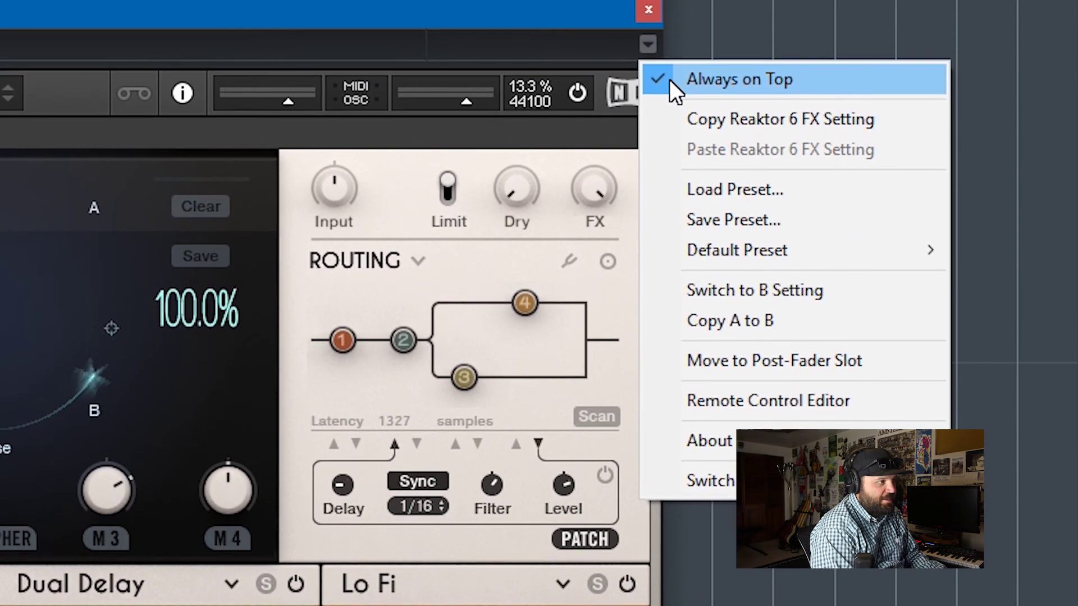
pyautogui.click(670, 49)
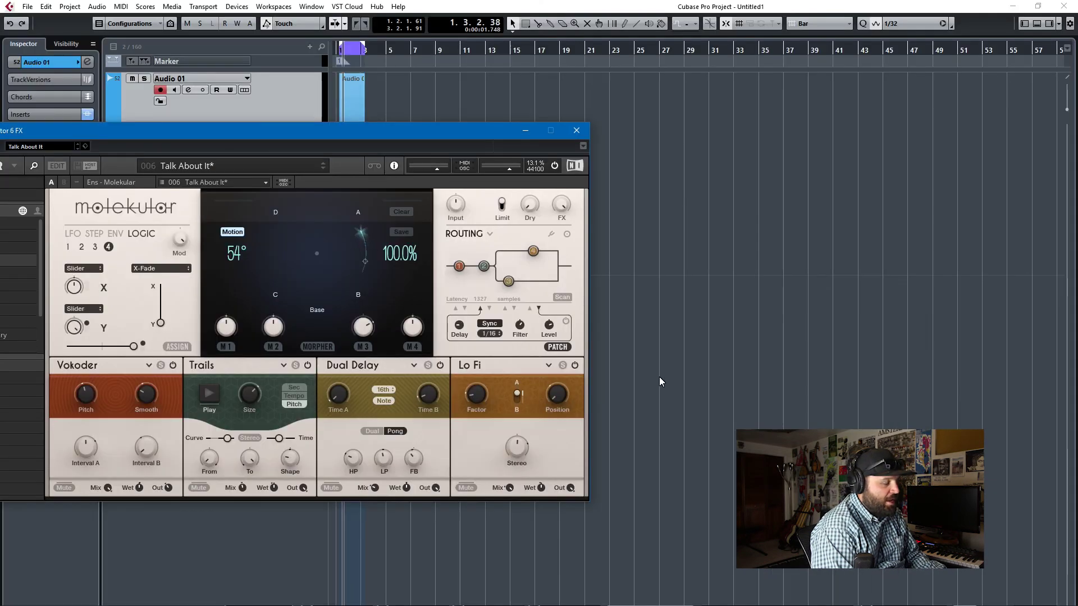
pyautogui.click(659, 376)
pyautogui.press('super+Tab')
pyautogui.click(506, 236)
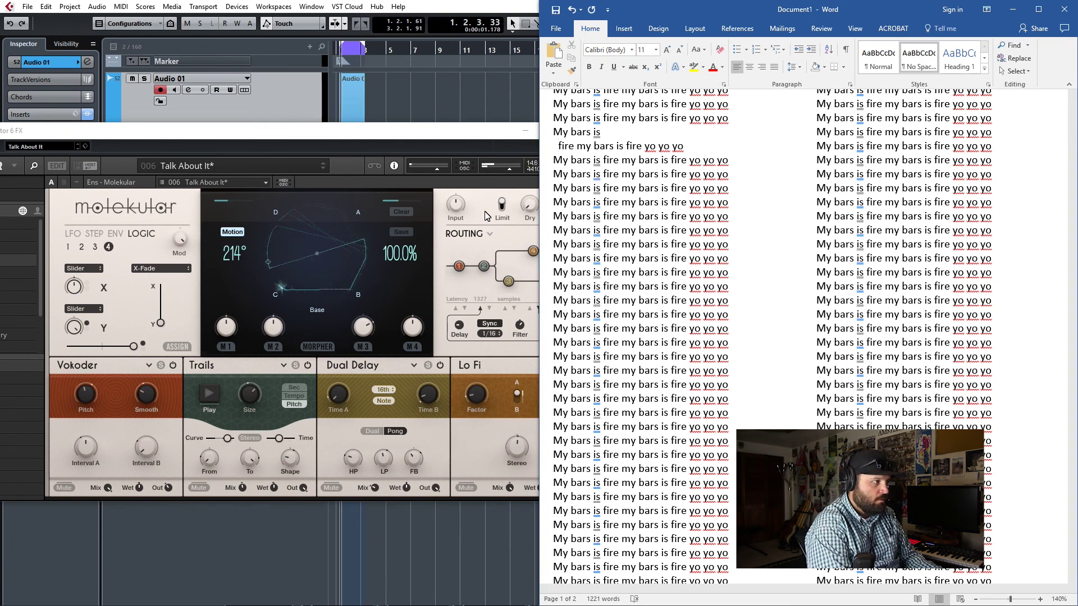
# Step: Set Molekular's Trails module to Tempo timing and bring Cubase in front of Word
pyautogui.click(223, 421)
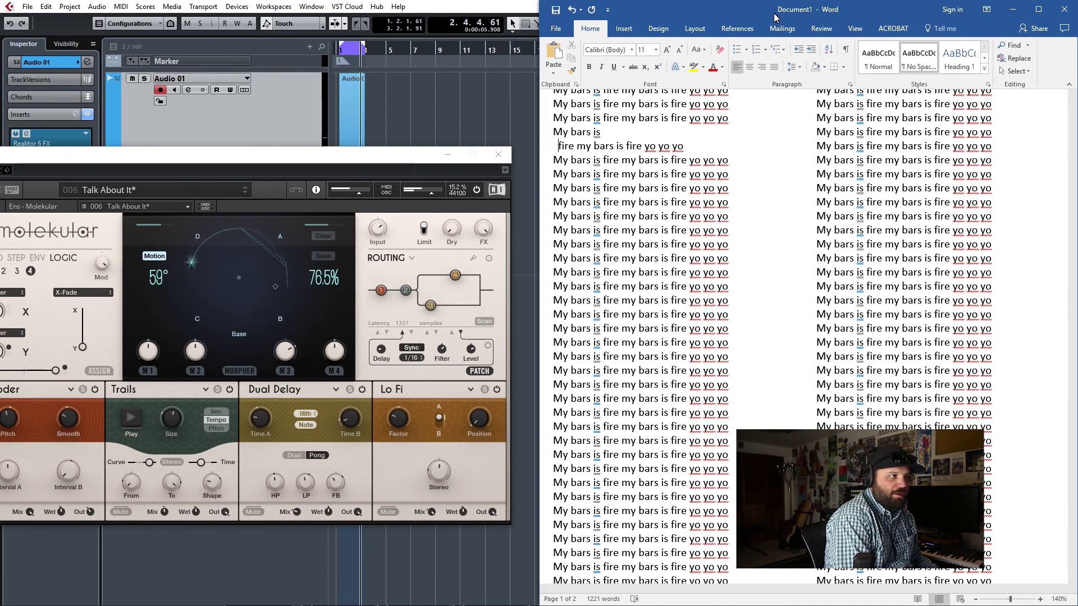
pyautogui.click(365, 155)
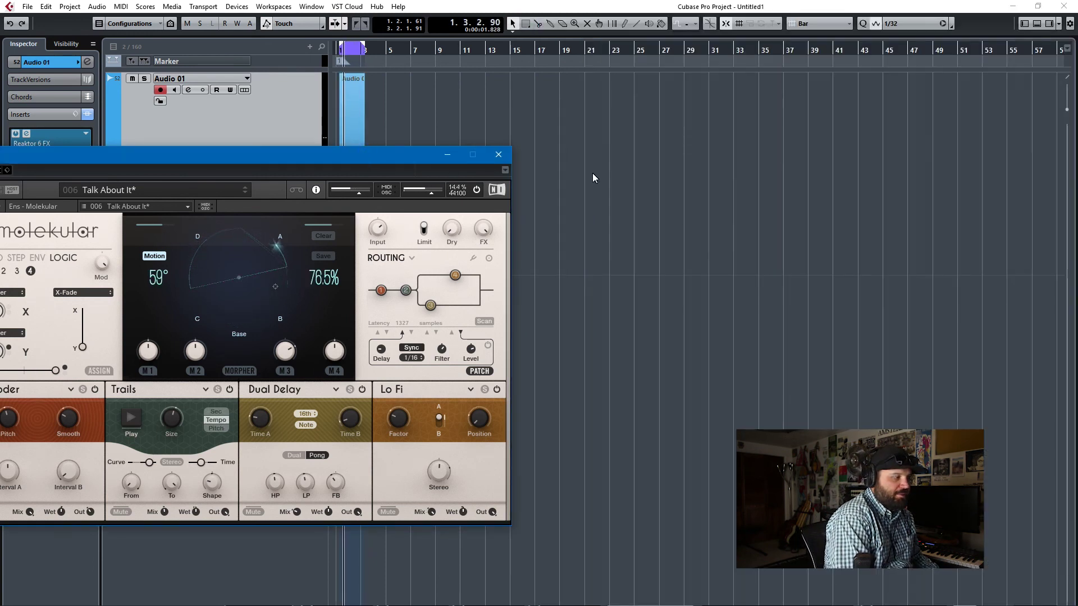